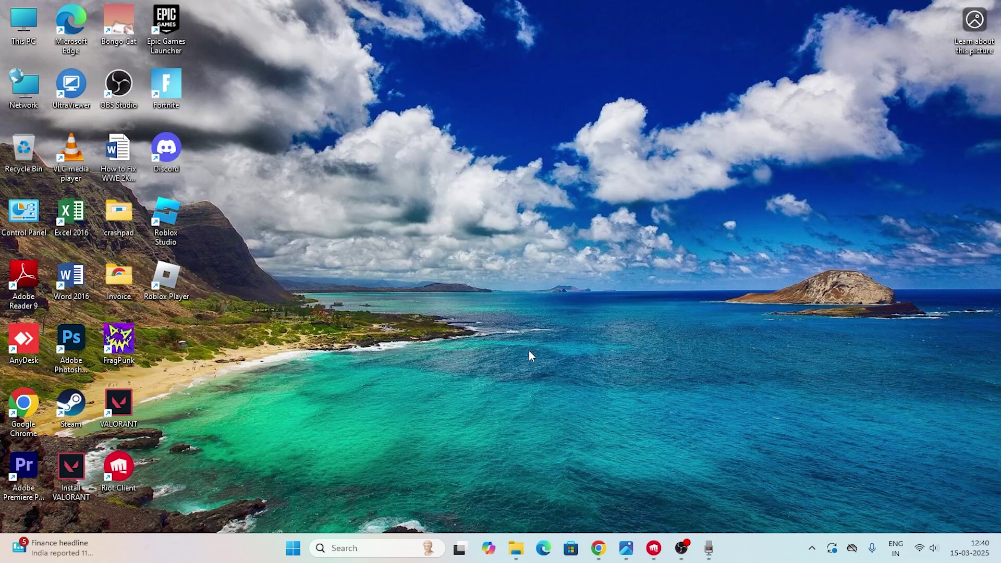
- Launch the Riot Client, go to the VALORANT game page, then show the desktop
left_click(654, 548)
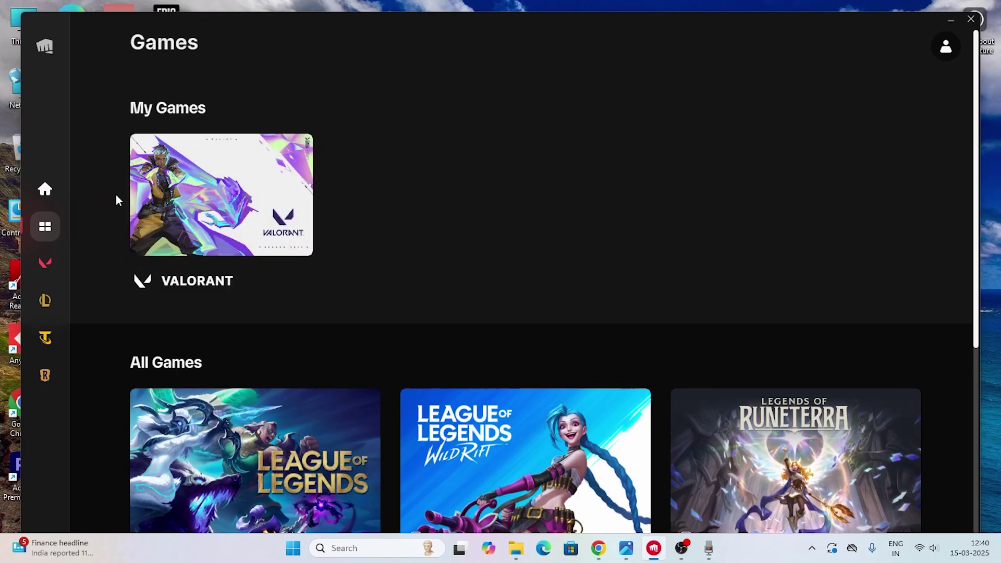
left_click(45, 189)
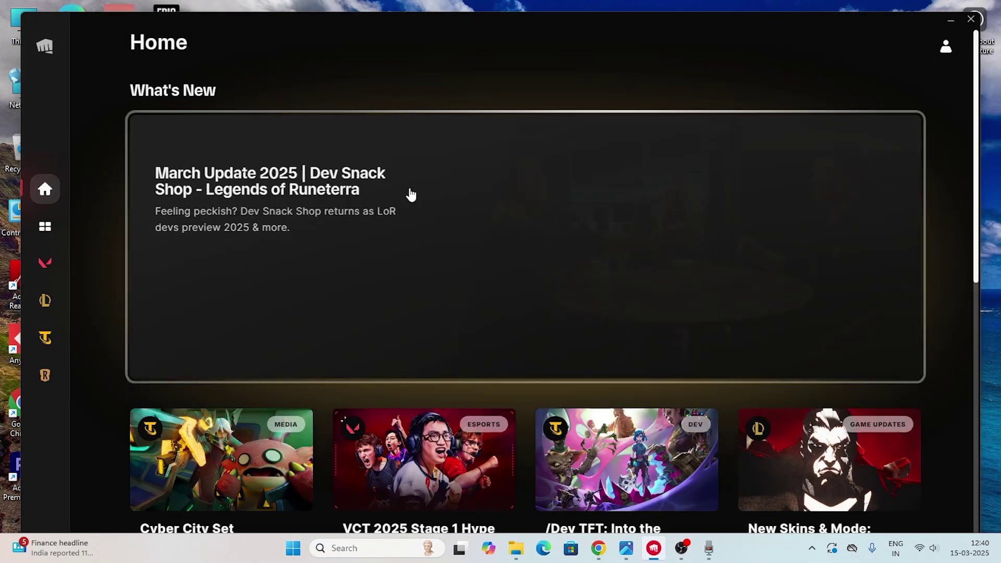
left_click(45, 263)
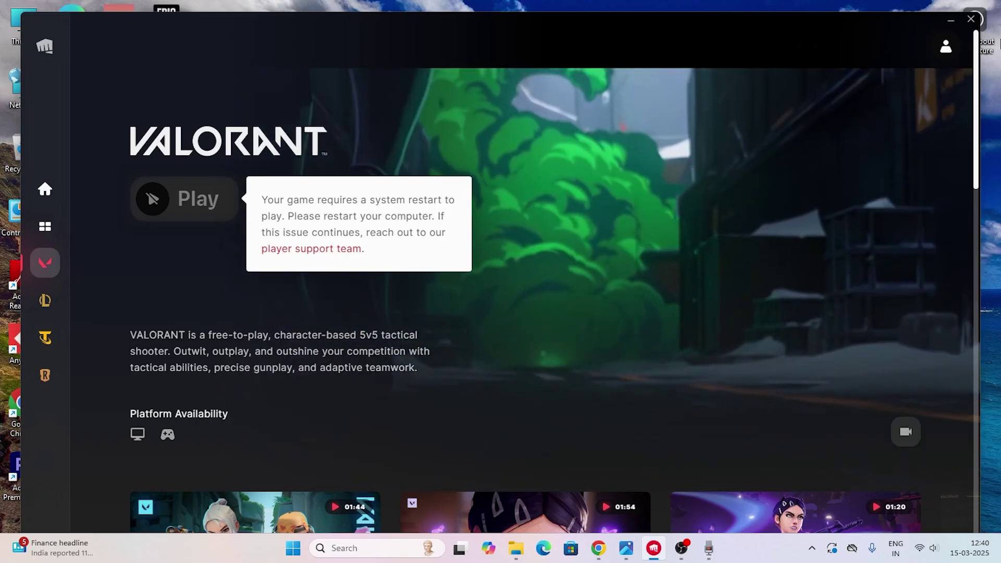
key("super+d")
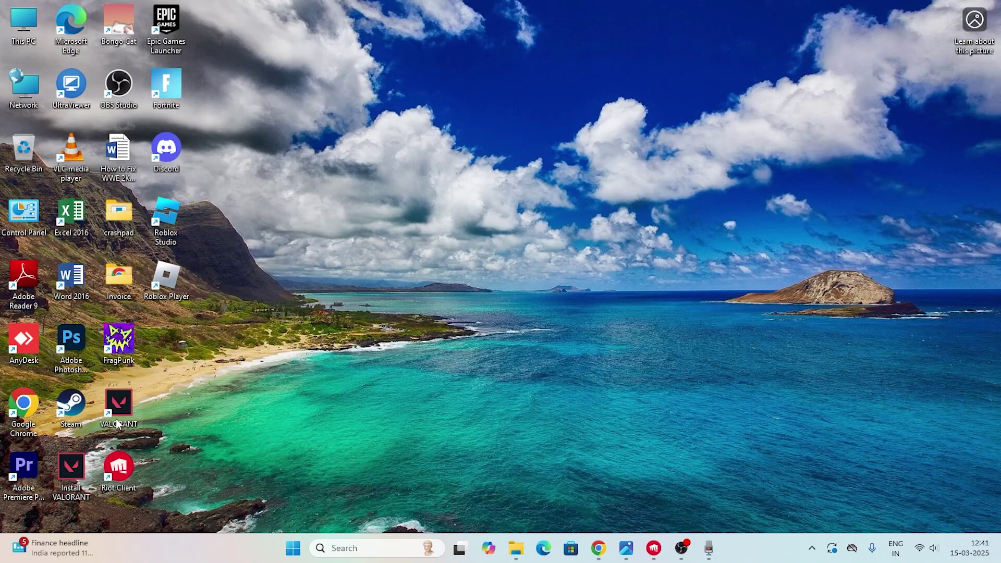
- Open the Properties window of the VALORANT desktop shortcut
right_click(115, 452)
left_click(158, 440)
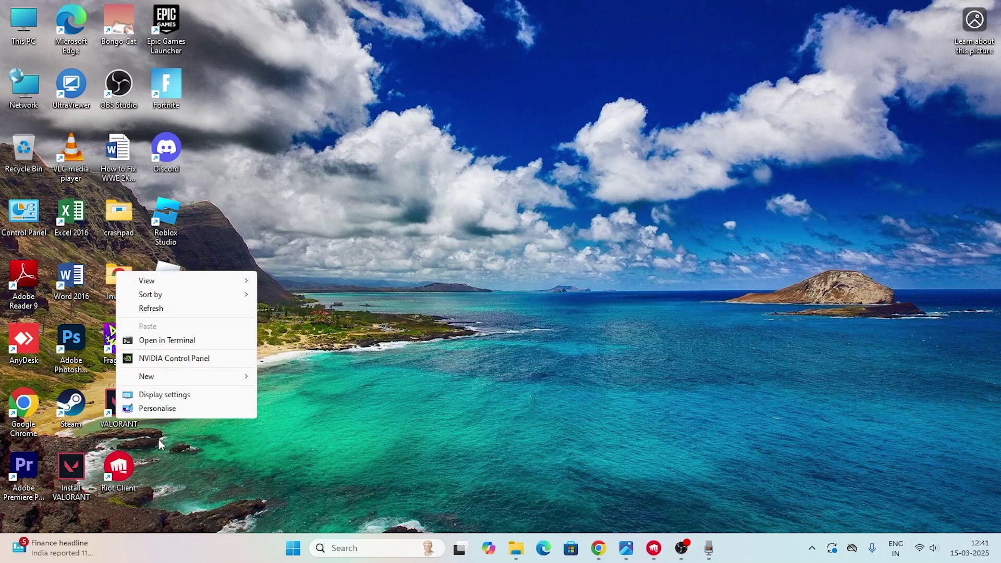
left_click(157, 408)
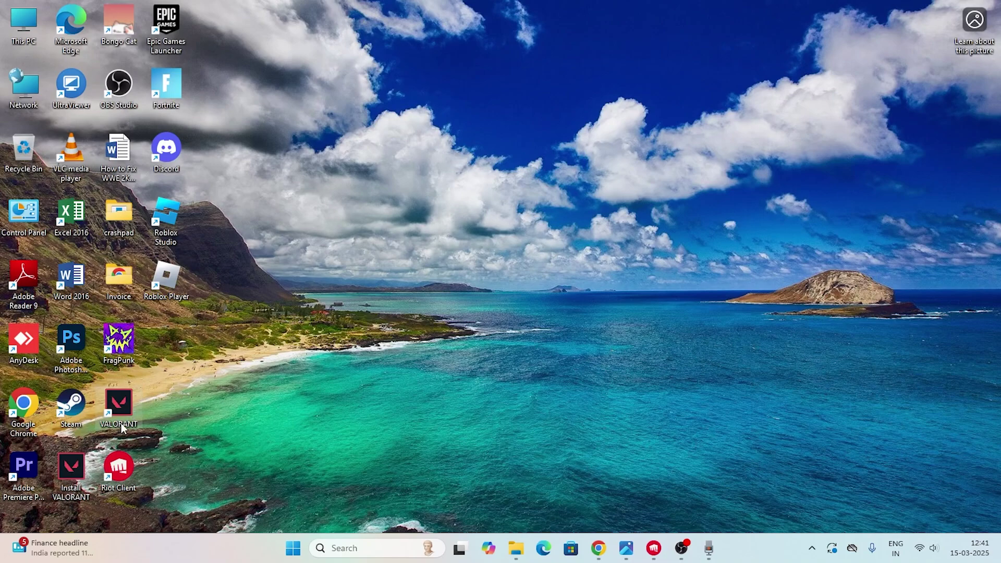
right_click(126, 408)
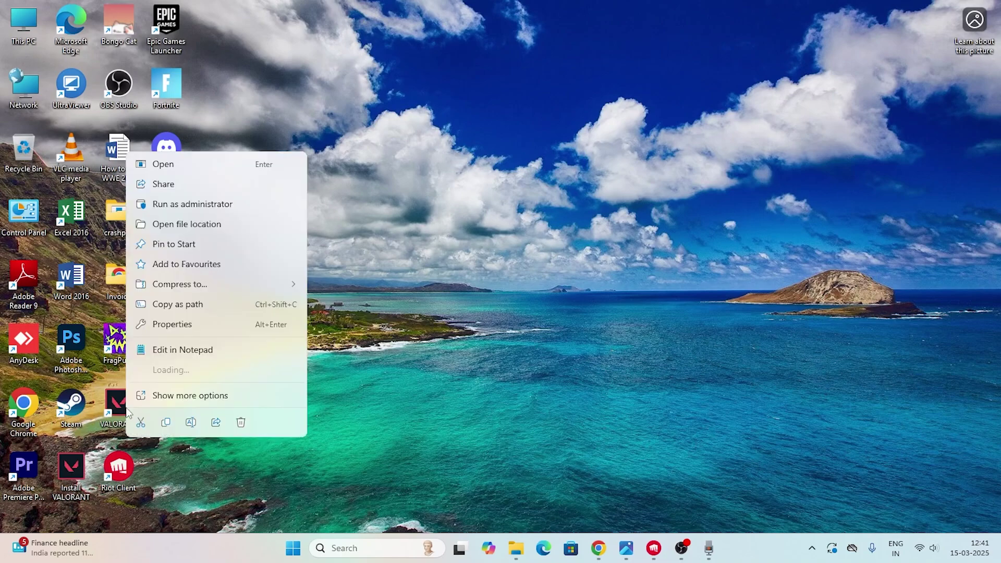
left_click(193, 393)
left_click(195, 397)
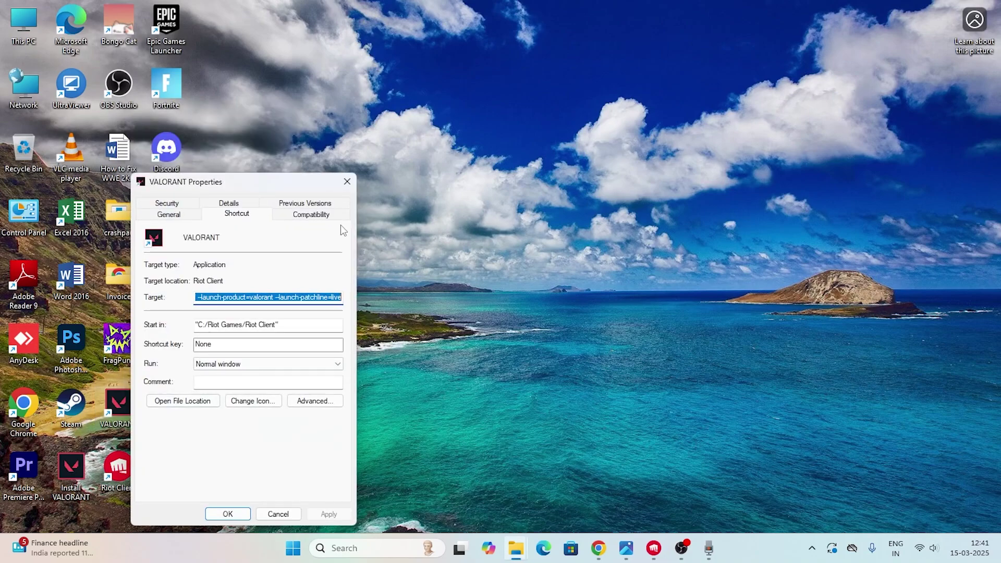
left_click_drag(309, 180, 421, 86)
- Tick Disable full-screen optimisations and Run as administrator under Compatibility, then apply and close
left_click(441, 124)
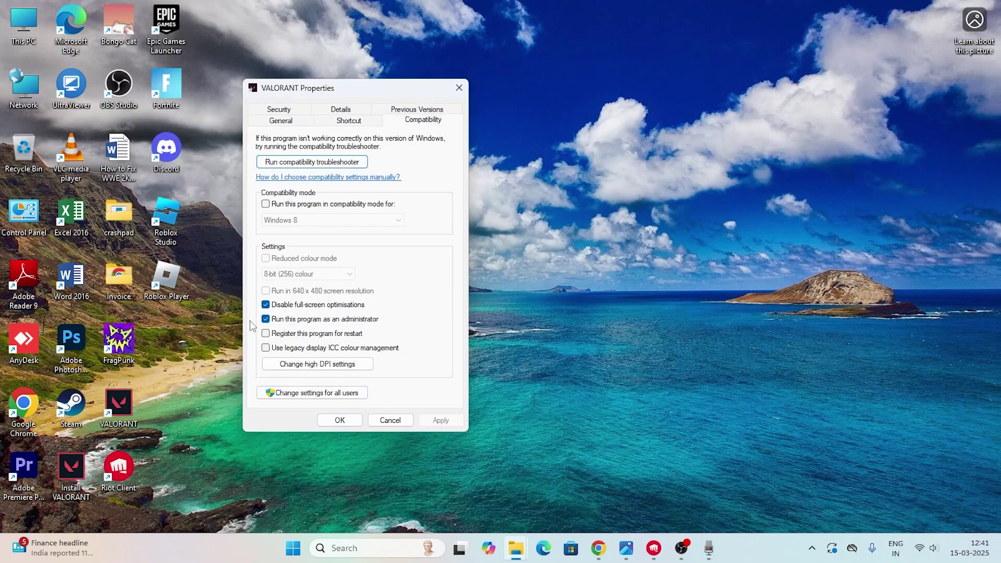
left_click(267, 307)
left_click(266, 307)
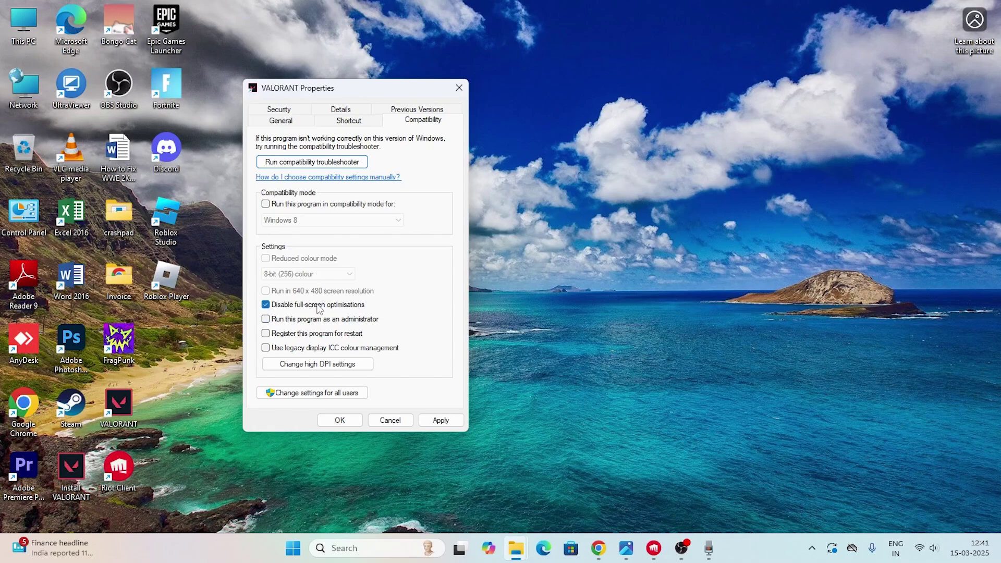
left_click(266, 320)
left_click(446, 420)
left_click(348, 420)
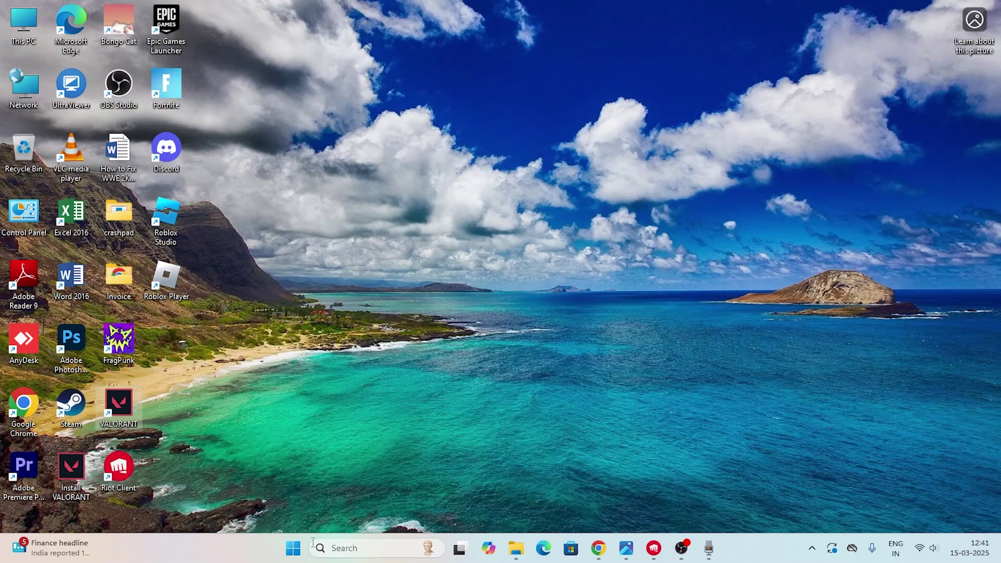
right_click(294, 549)
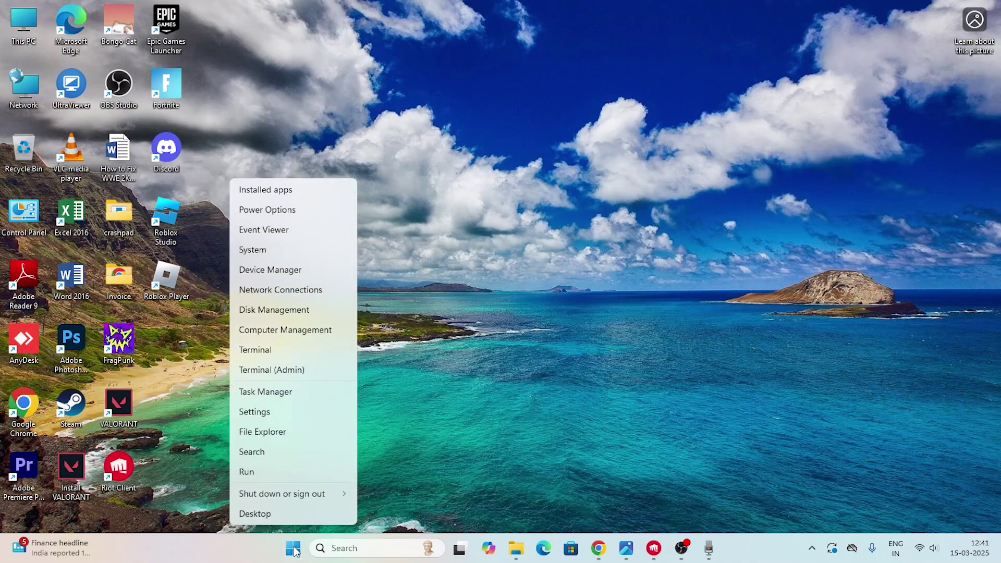
left_click(281, 392)
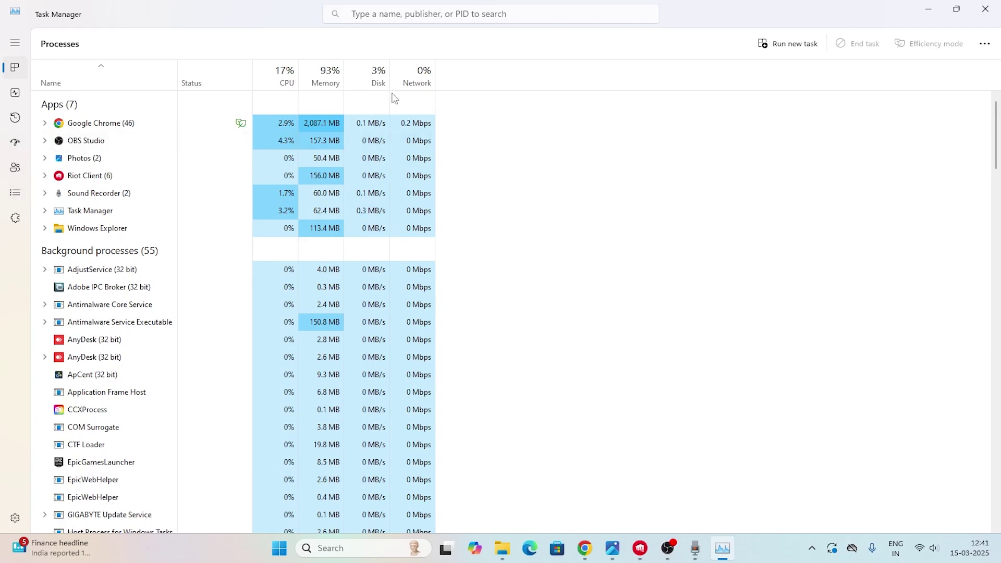
left_click(425, 18)
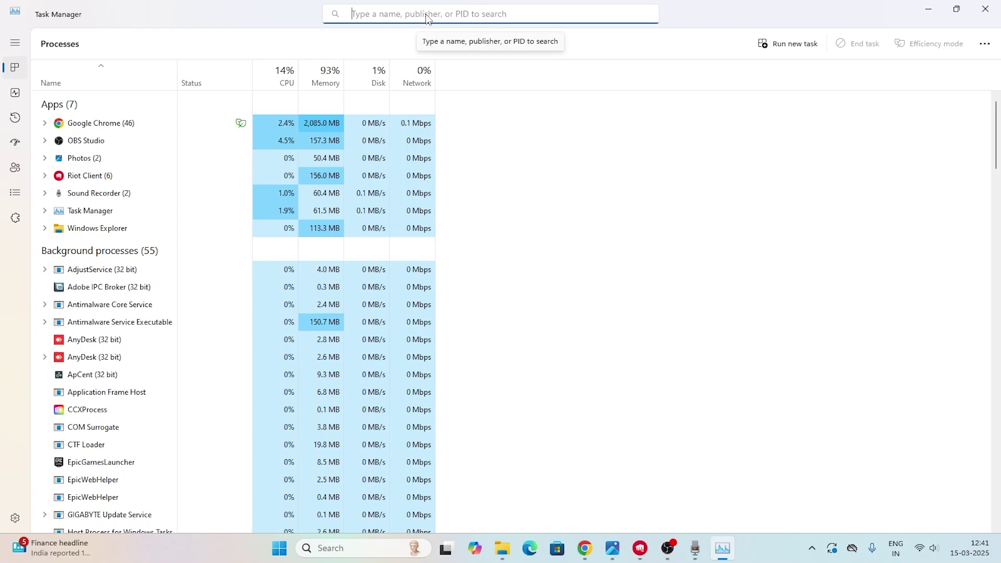
type("valo")
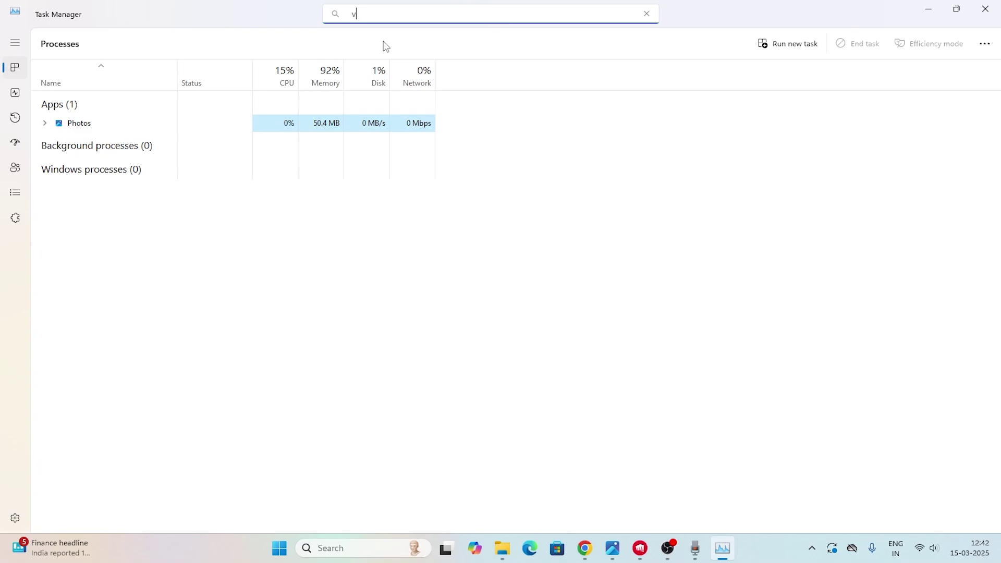
key("BackSpace")
type("riot")
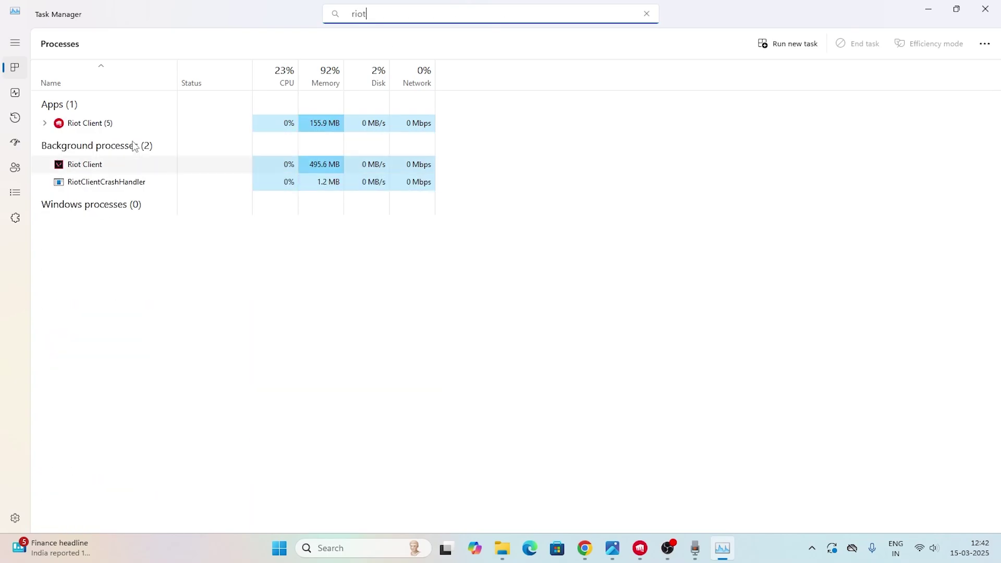
right_click(120, 124)
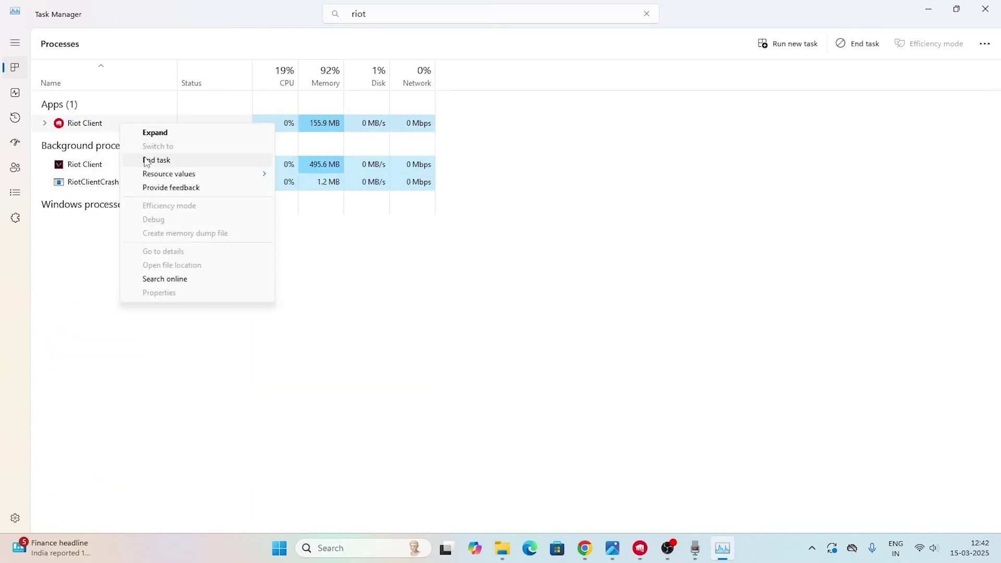
left_click(110, 281)
left_click(109, 165)
right_click(111, 168)
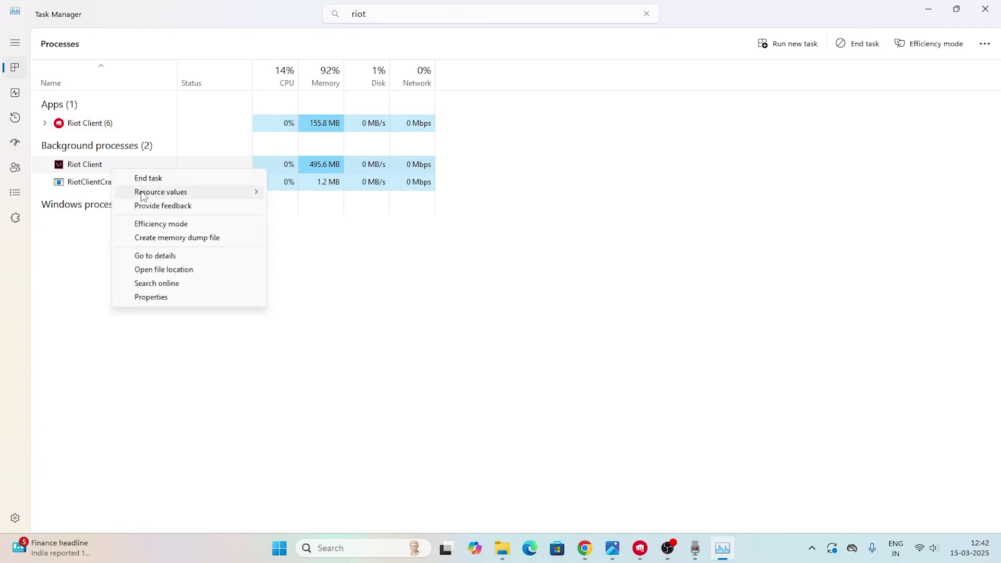
left_click(118, 324)
left_click(15, 95)
left_click(15, 68)
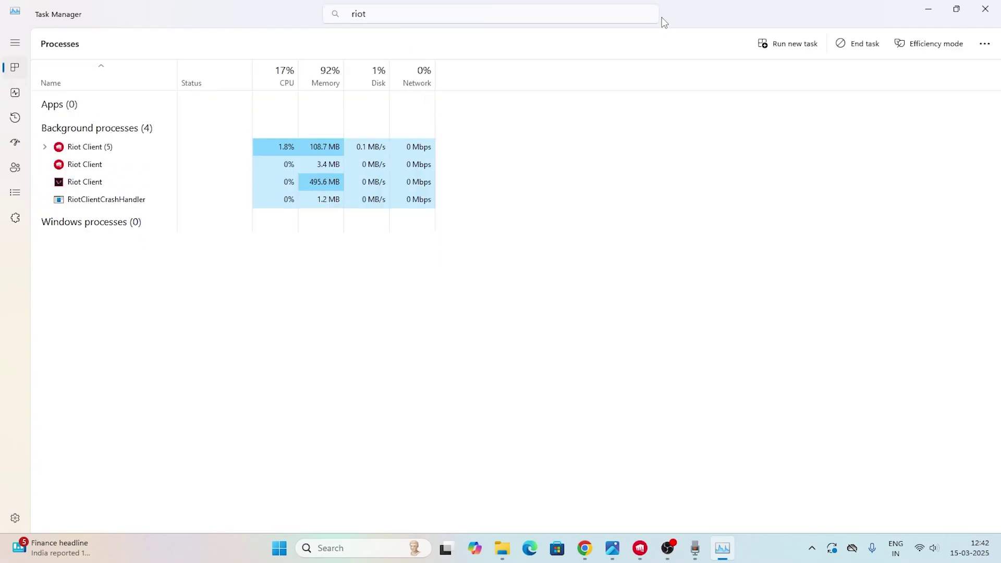
double_click(359, 13)
key("BackSpace")
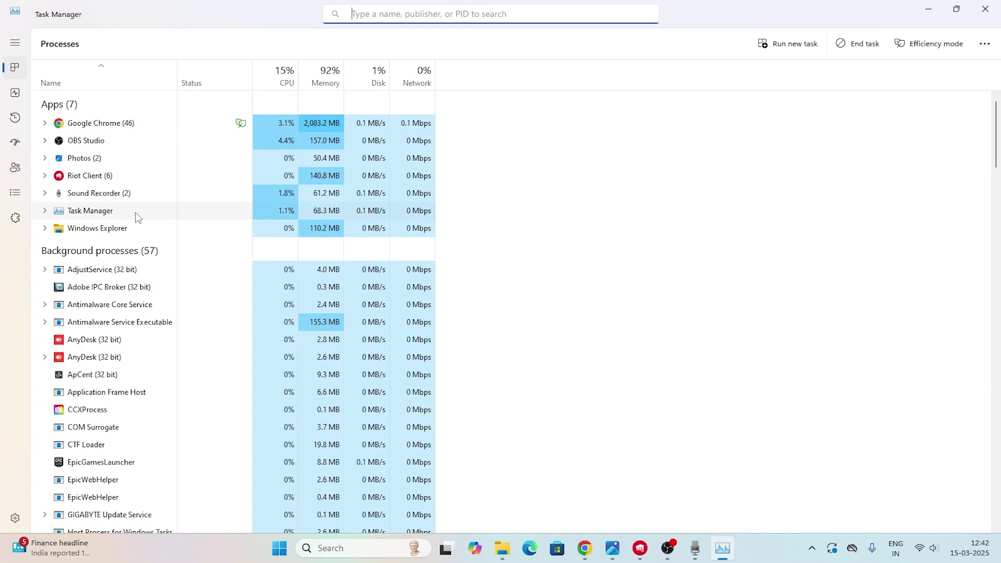
left_click(991, 7)
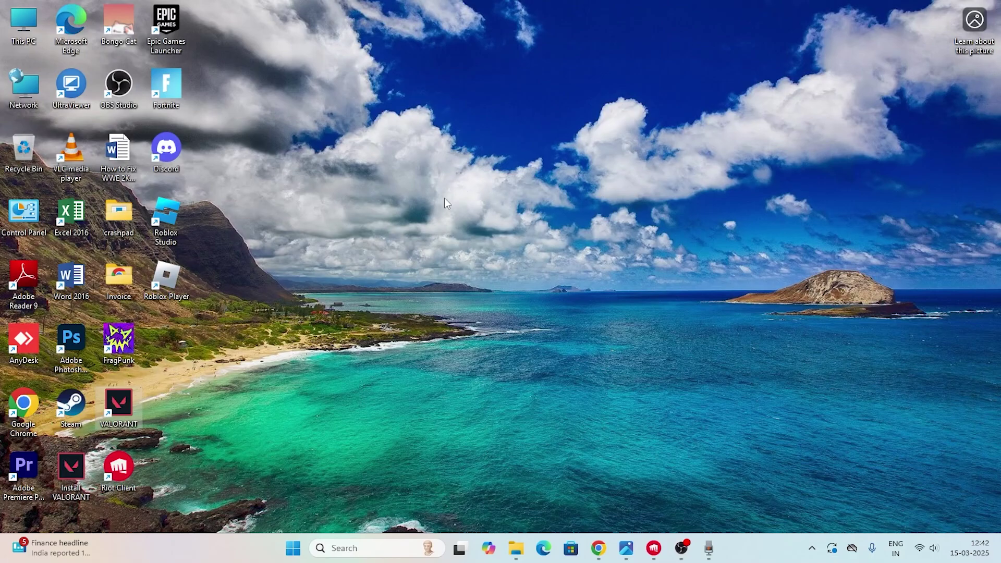
left_click(365, 548)
type("set")
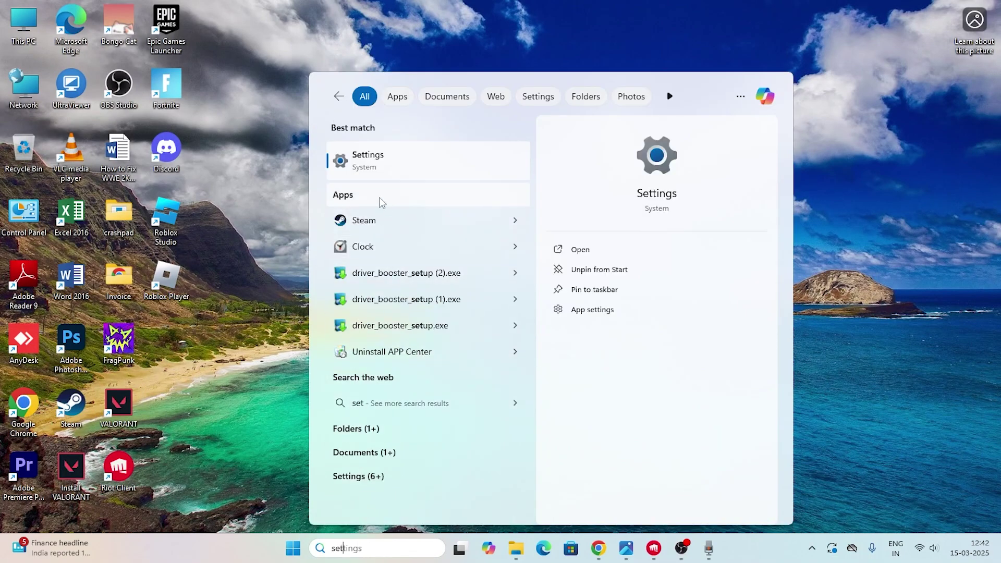
key("Return")
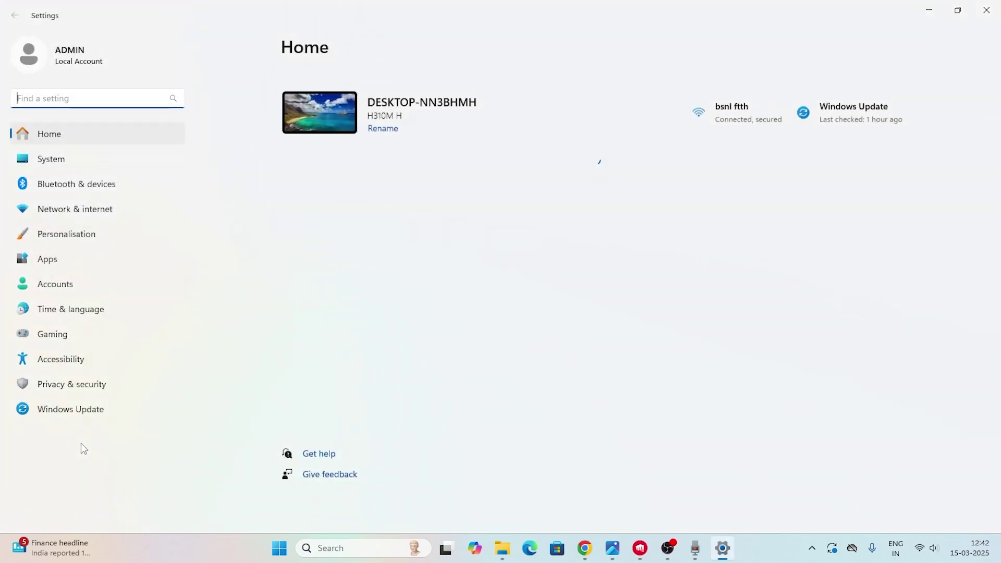
left_click(64, 412)
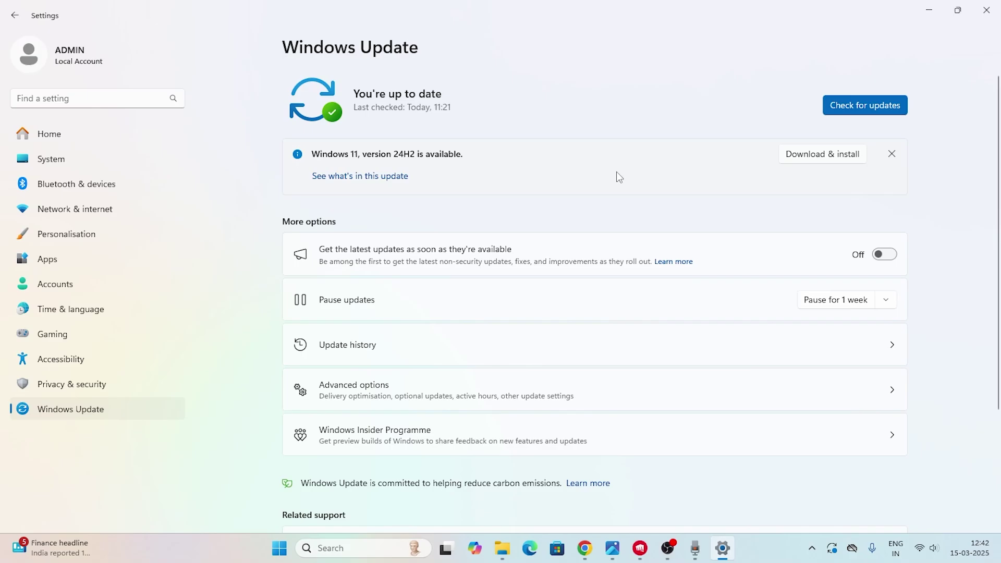
left_click(986, 10)
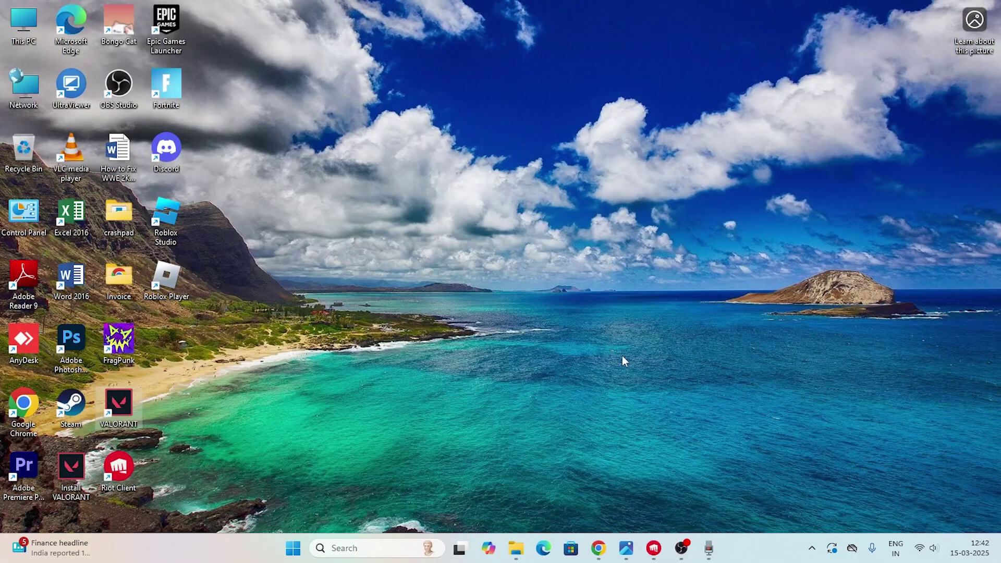
left_click(654, 548)
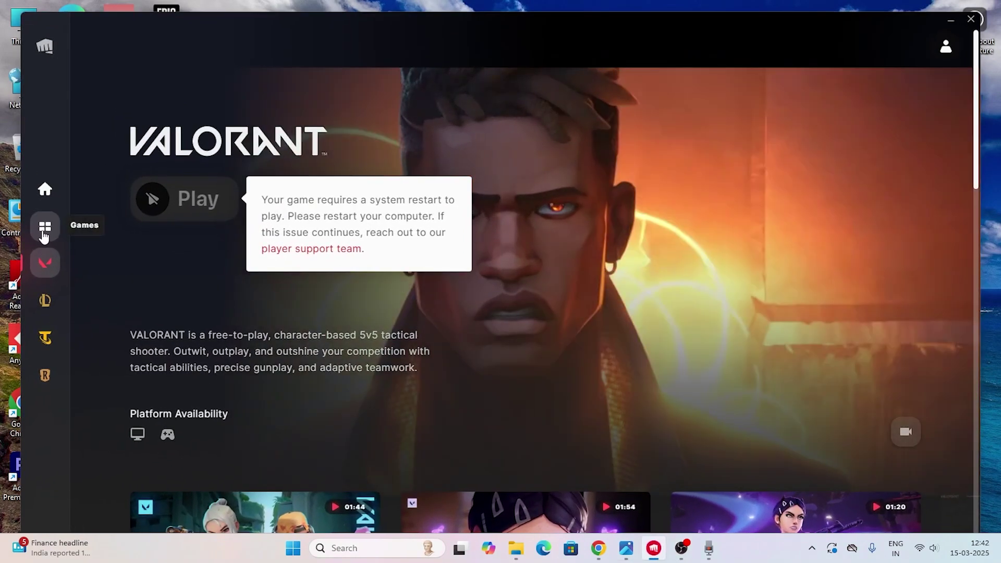
left_click(44, 234)
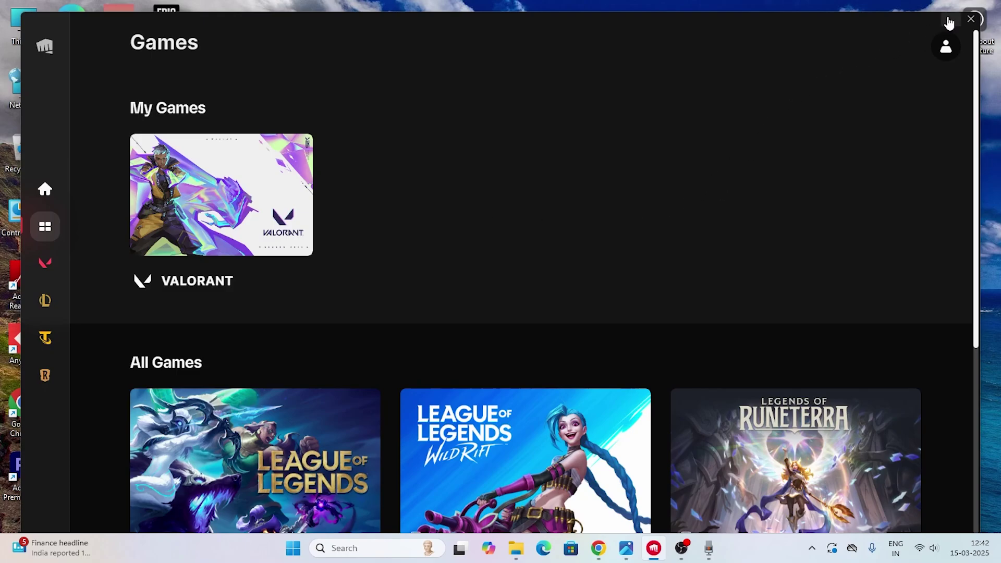
left_click(949, 19)
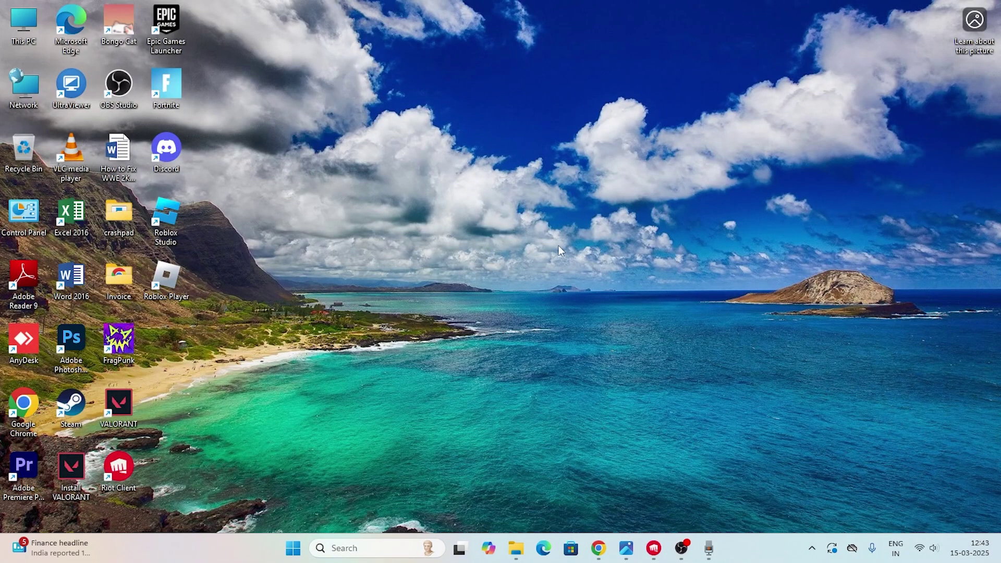
- On the NVIDIA drivers page, set product type GeForce and series GeForce RTX 50 Series
left_click(598, 547)
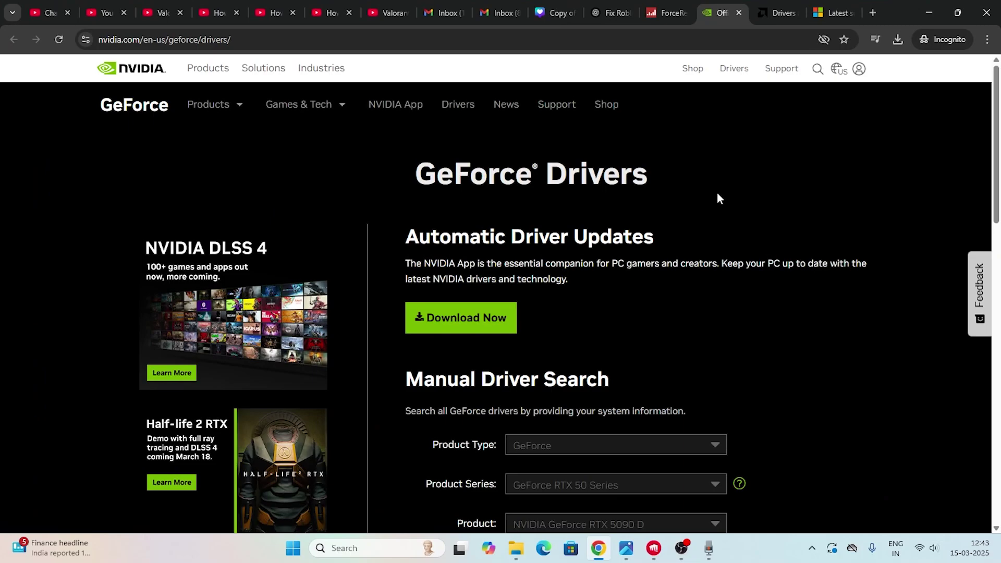
scroll(850, 203, "down", 3)
scroll(851, 204, "up", 3)
scroll(853, 210, "down", 3)
scroll(852, 209, "up", 3)
scroll(760, 222, "down", 6)
scroll(839, 231, "up", 1)
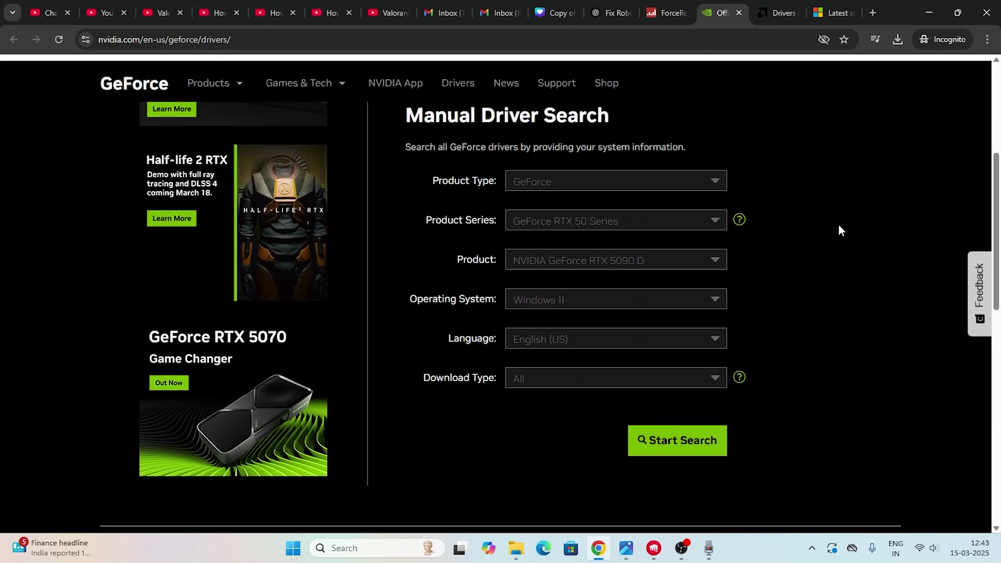
left_click(548, 201)
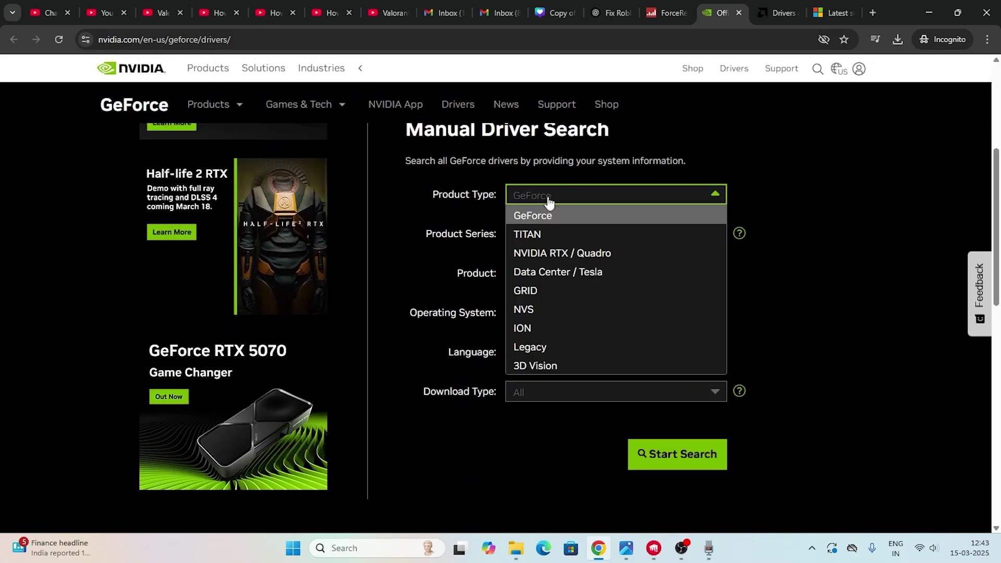
left_click(550, 217)
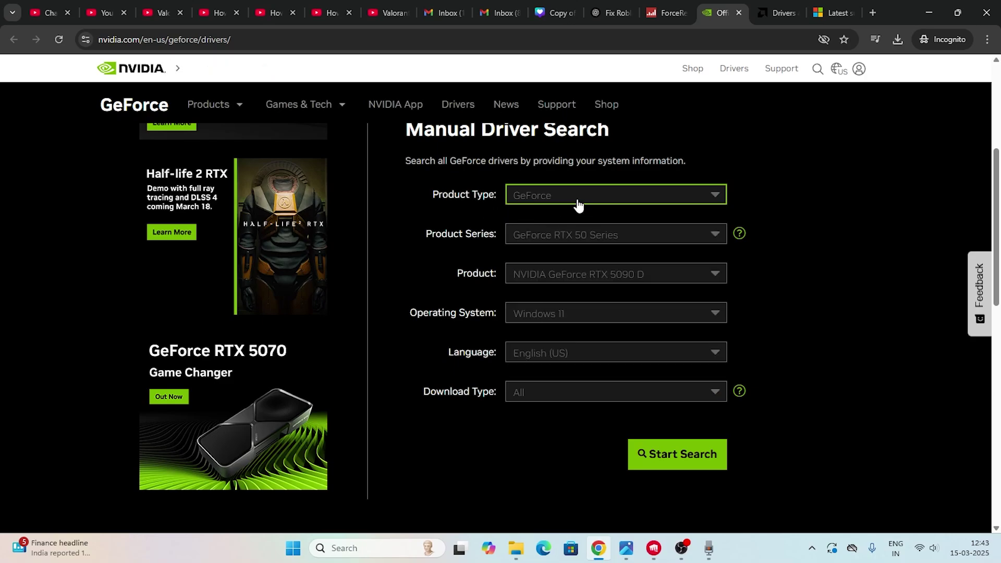
left_click(556, 232)
left_click(554, 252)
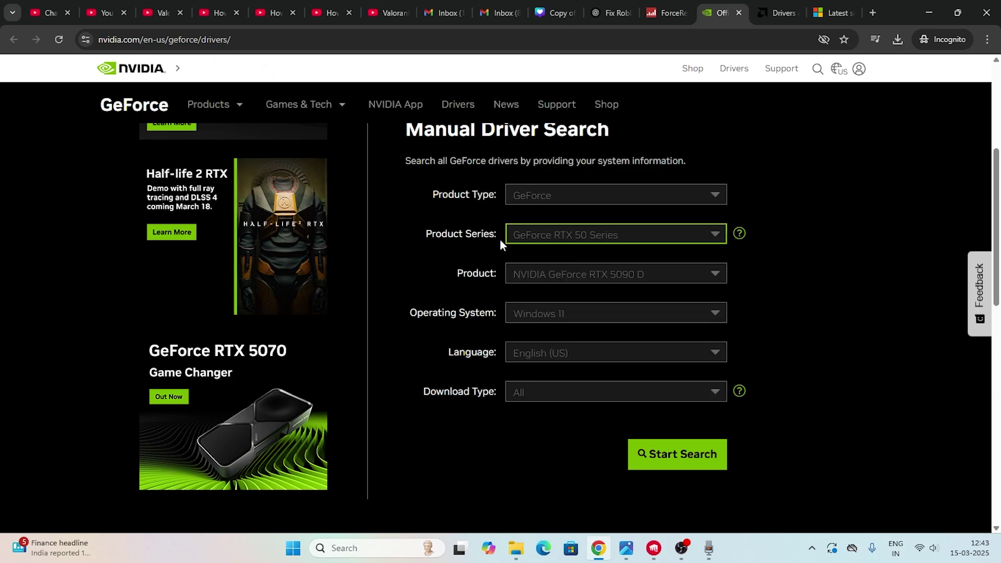
- Select NVIDIA GeForce RTX 5090 D with Windows 10 64-Bit and start the search
left_click(610, 272)
left_click(611, 291)
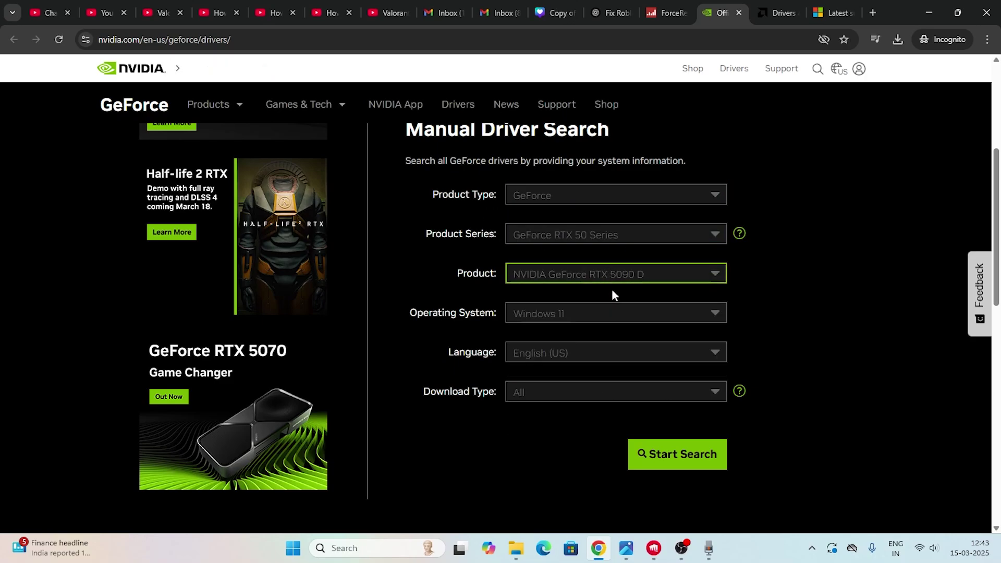
left_click(572, 314)
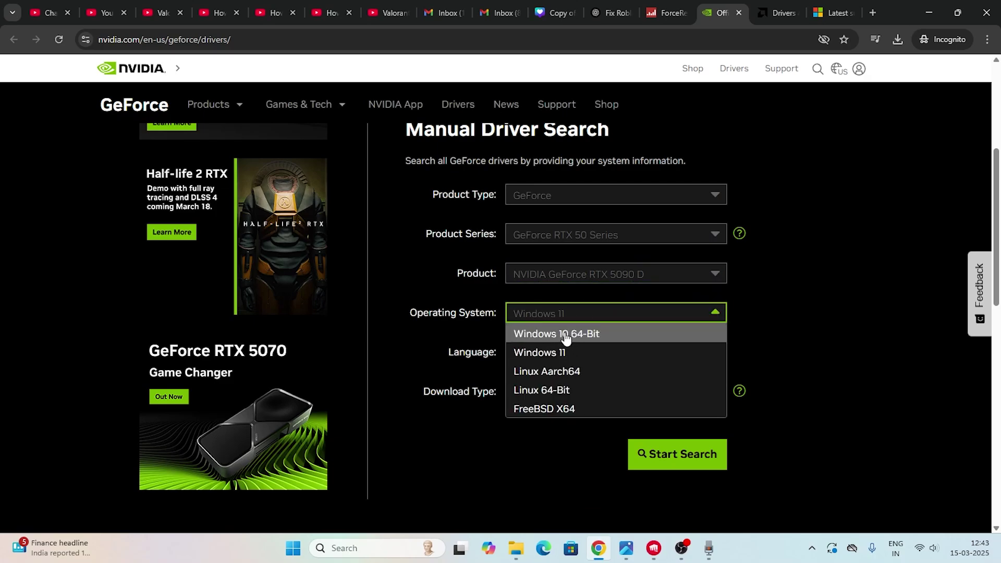
left_click(608, 334)
left_click(711, 453)
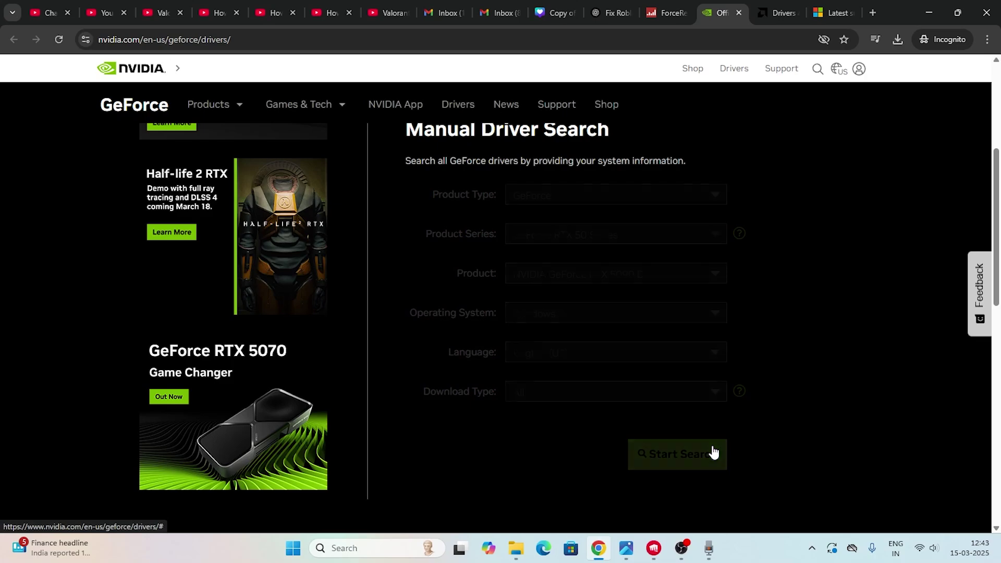
- Open the NVIDIA App download page, then switch to the AMD drivers tab
scroll(773, 245, "up", 3)
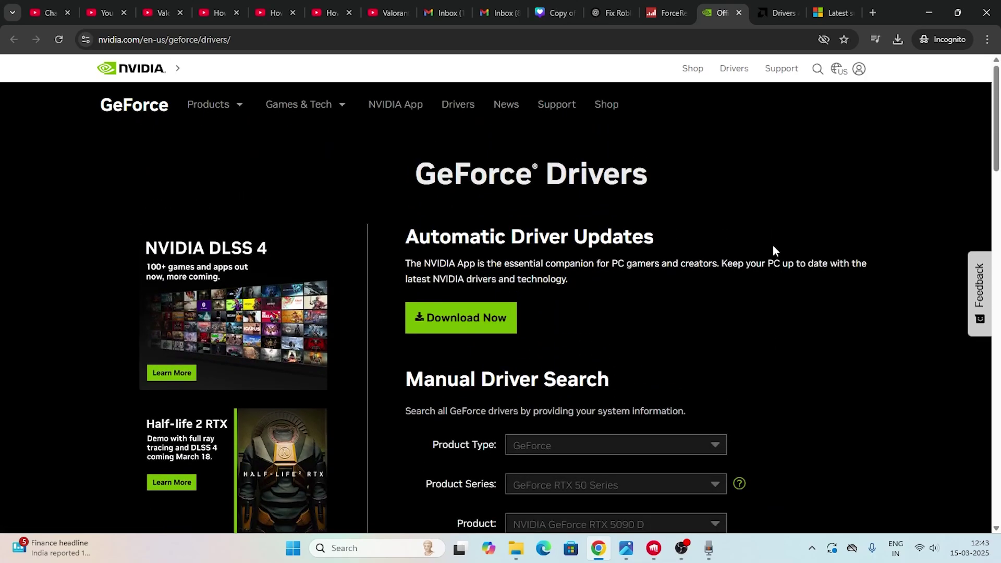
left_click(487, 318)
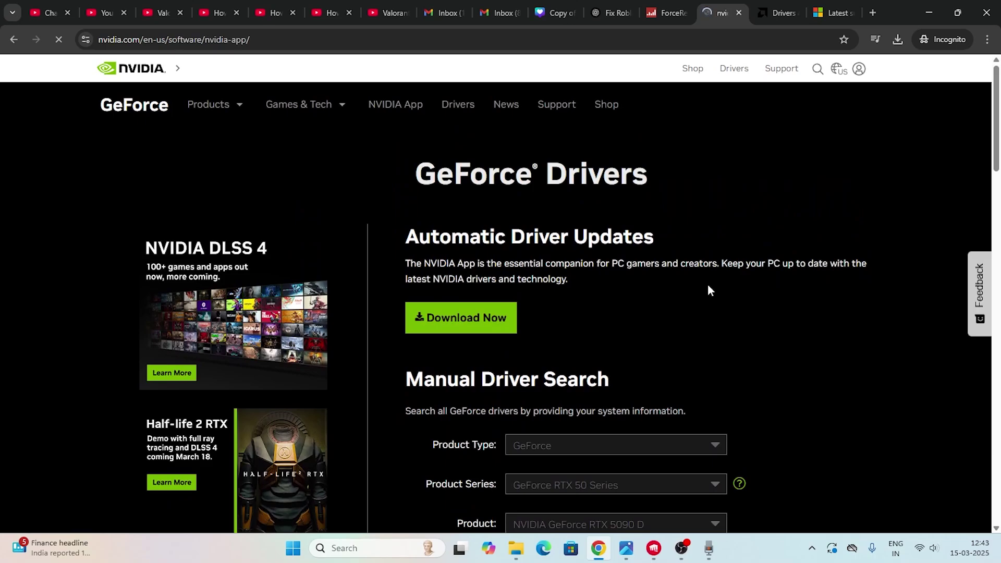
scroll(105, 295, "down", 1)
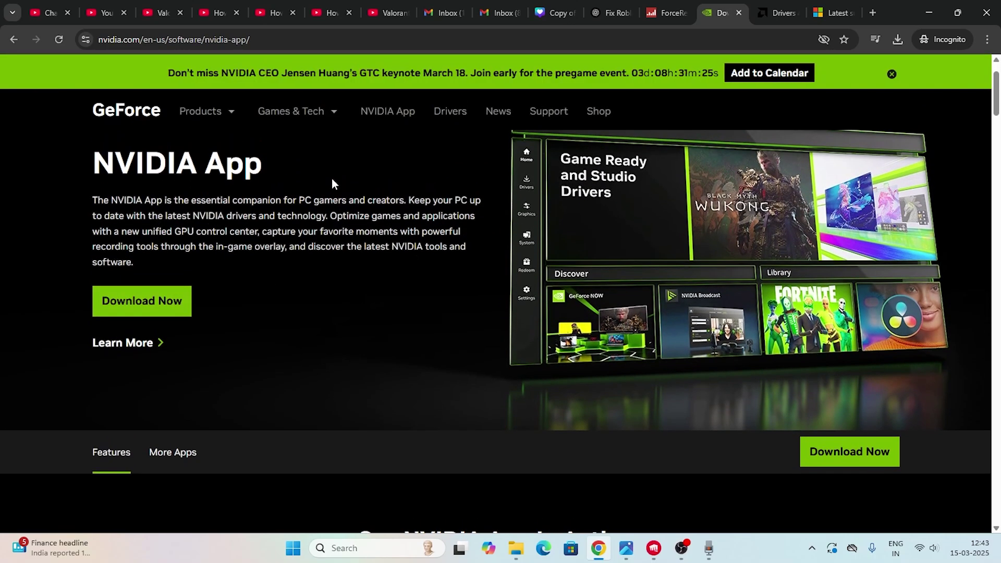
left_click(785, 11)
scroll(467, 198, "down", 10)
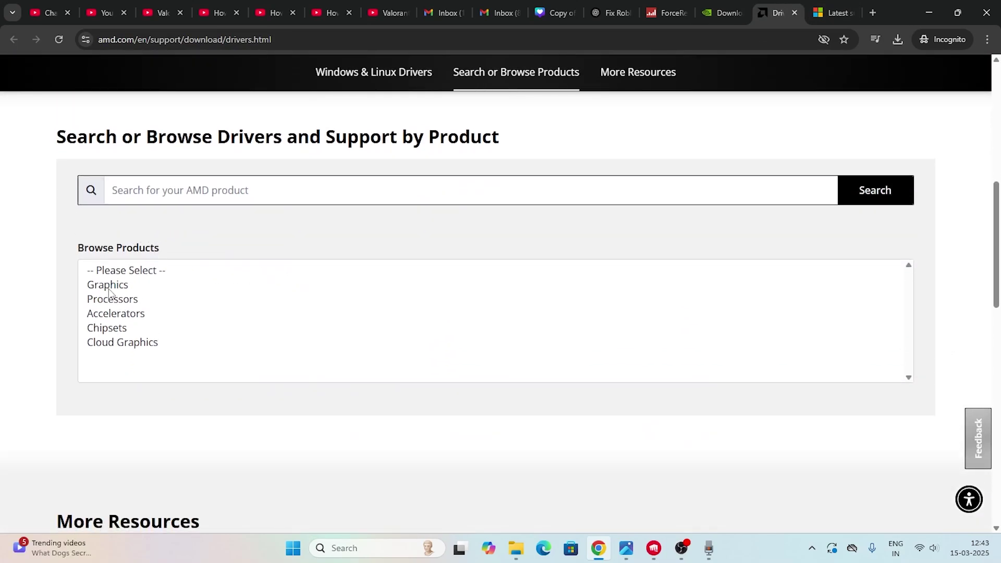
- Open AMD Radeon RX 5700 drivers via Graphics > Radeon RX > RX 5000 Series, then minimize Chrome
left_click(139, 286)
scroll(139, 290, "down", 2)
left_click(104, 219)
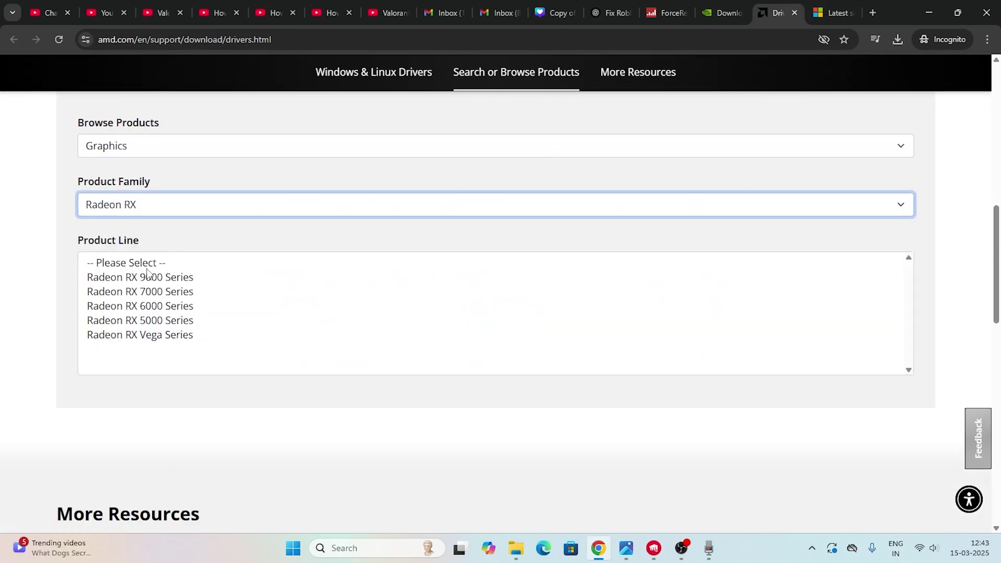
left_click(142, 321)
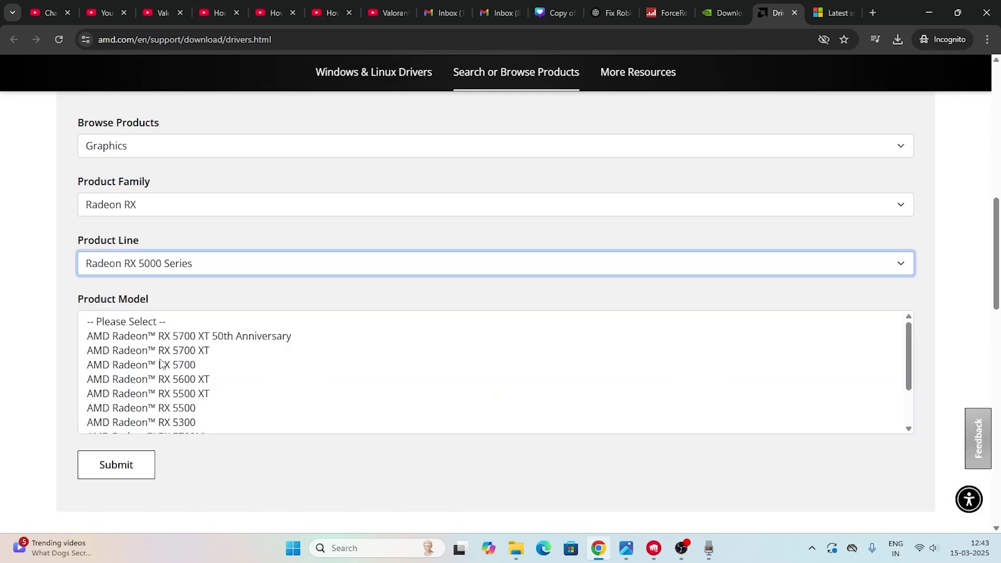
left_click(162, 365)
left_click(120, 374)
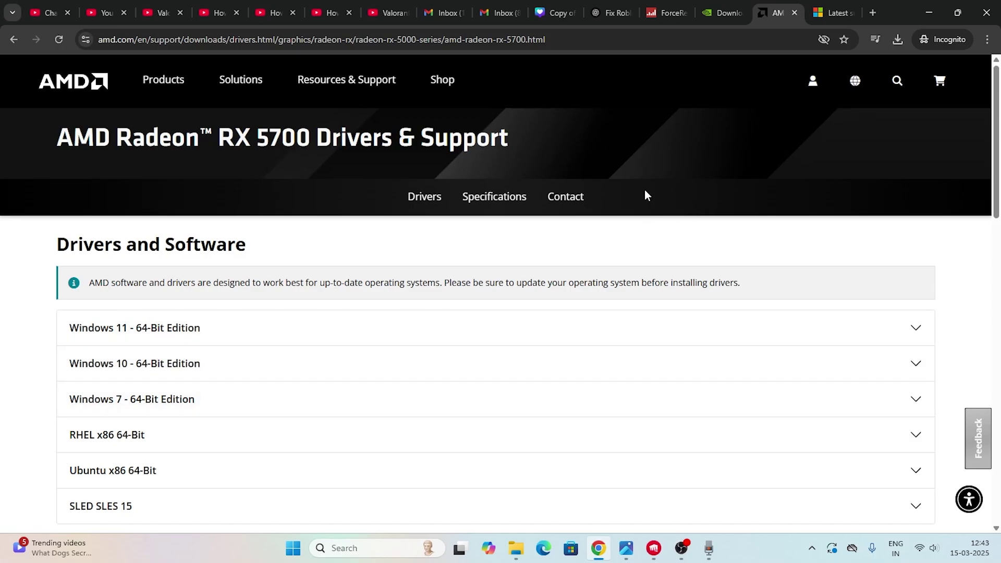
left_click(929, 11)
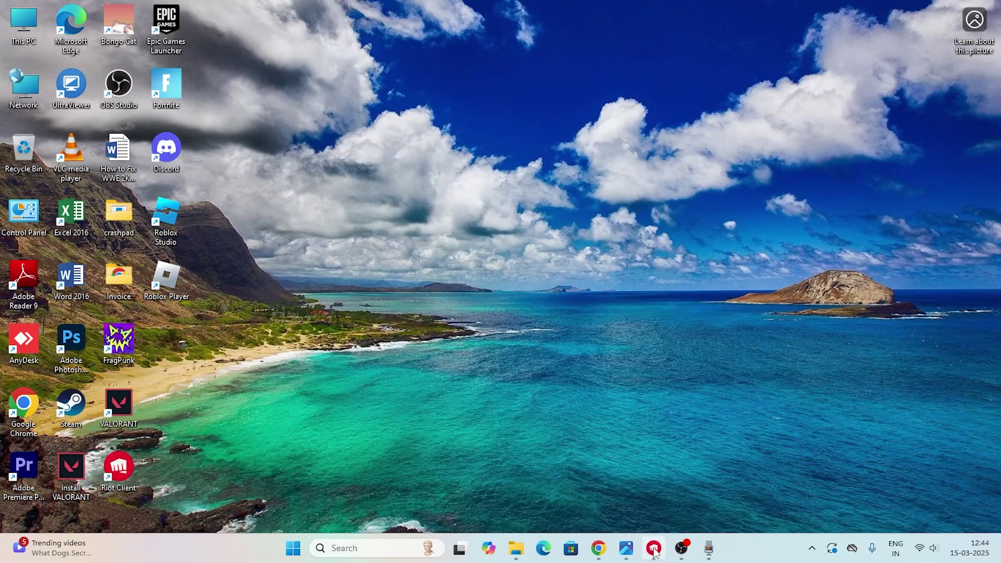
- Search 'riot' to relaunch the Riot Client and close the Program Compatibility Assistant prompt
mouse_move(655, 552)
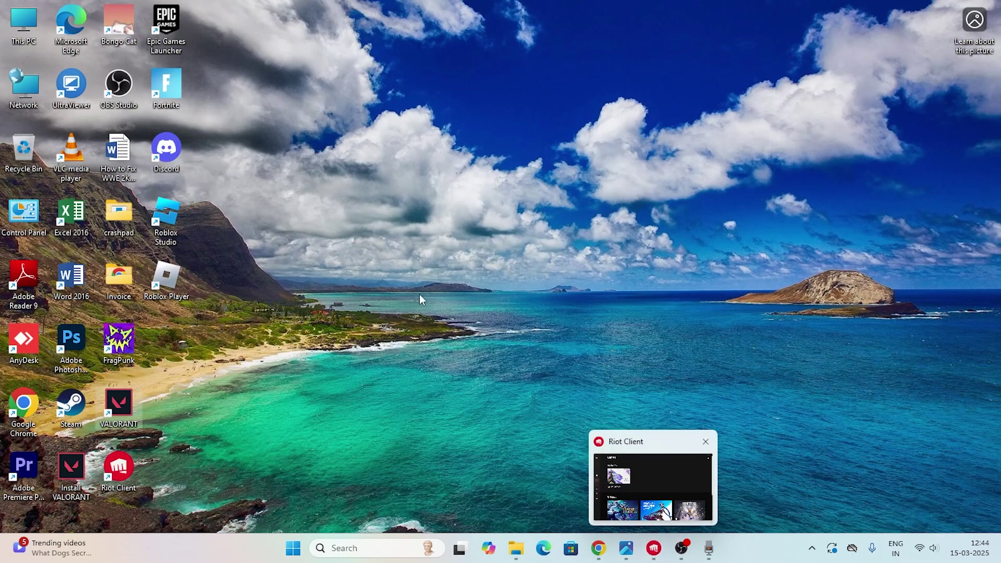
left_click(356, 542)
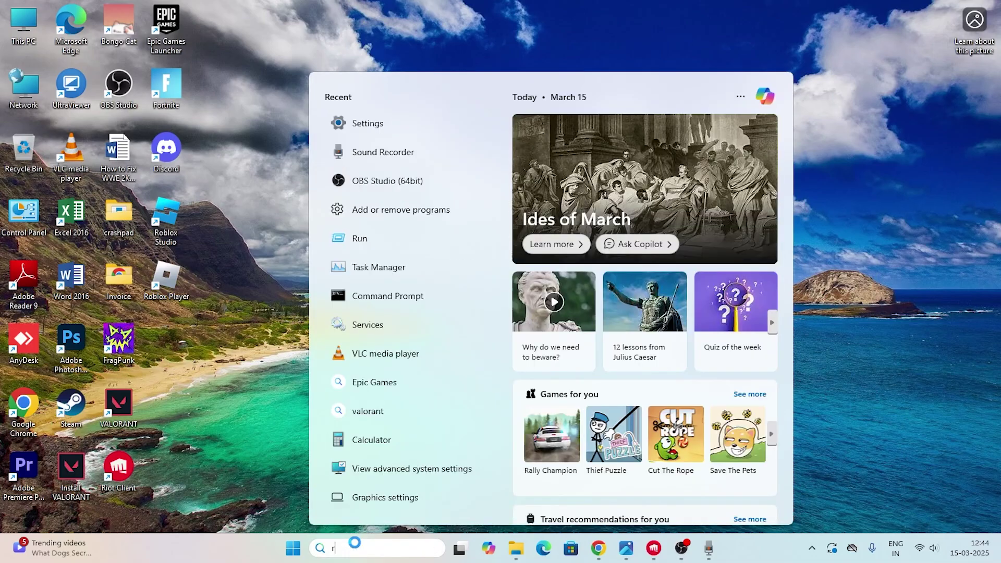
type("riot")
left_click(373, 155)
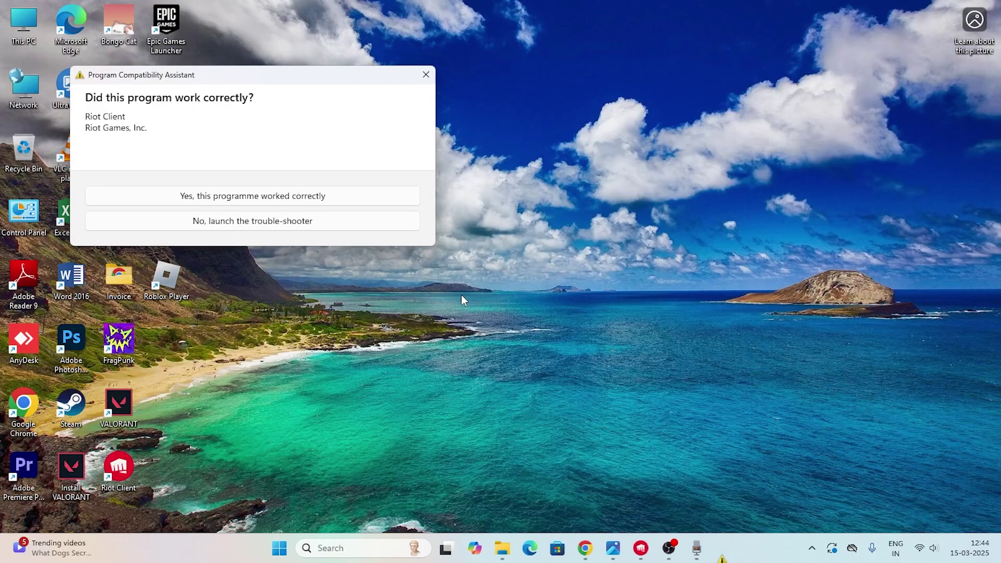
left_click(426, 74)
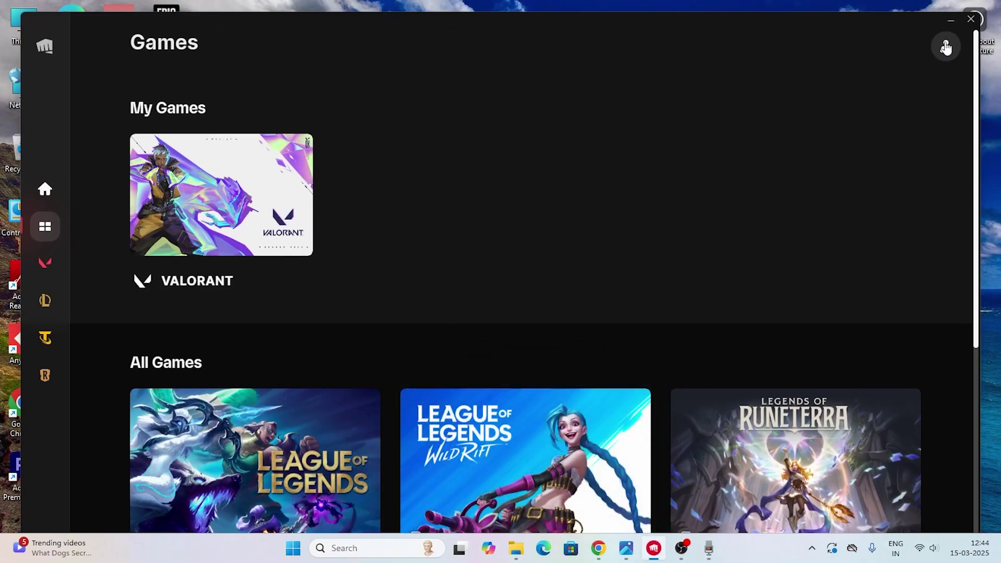
- Open Riot Client Settings from the account menu and select the VALORANT section
left_click(946, 48)
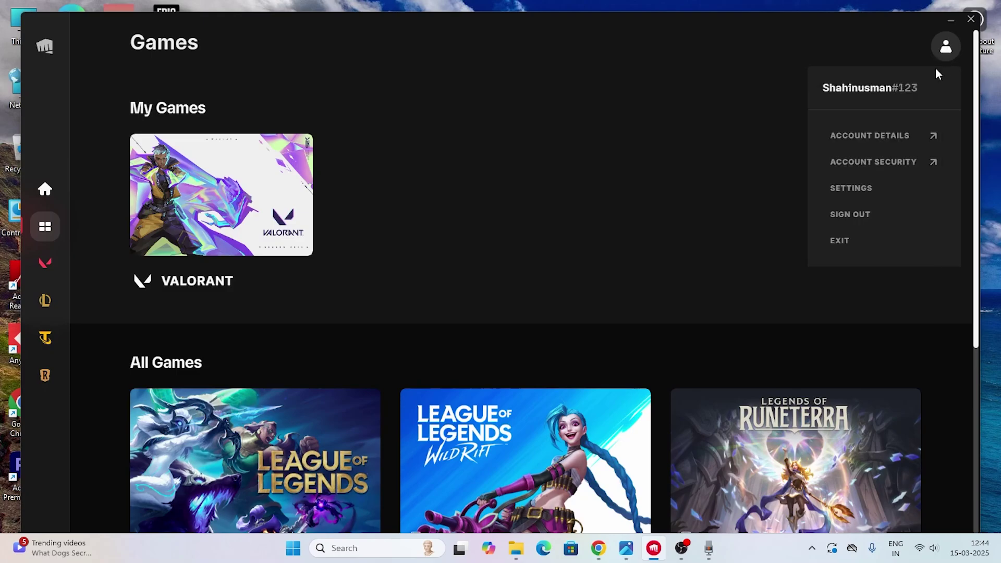
left_click(862, 191)
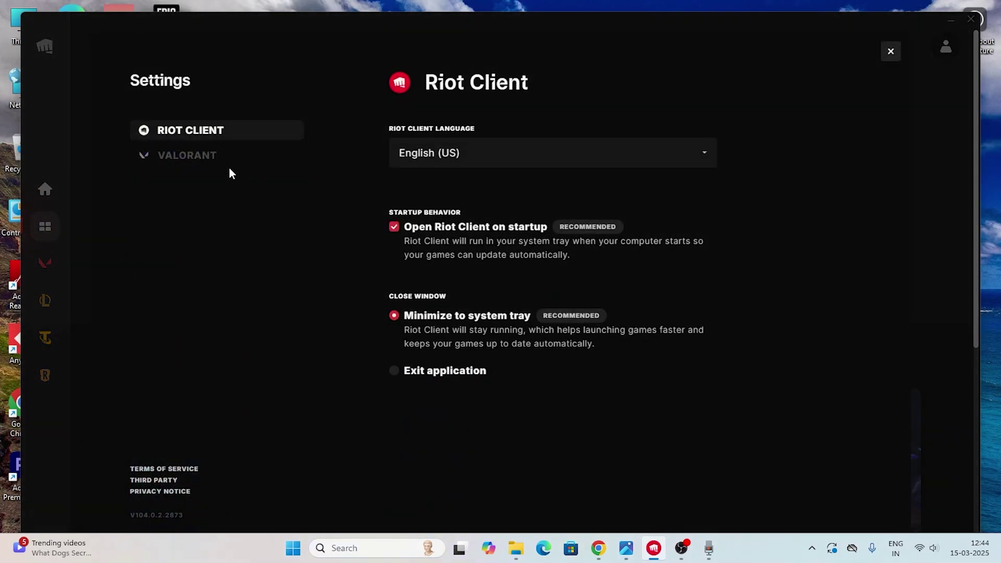
left_click(214, 160)
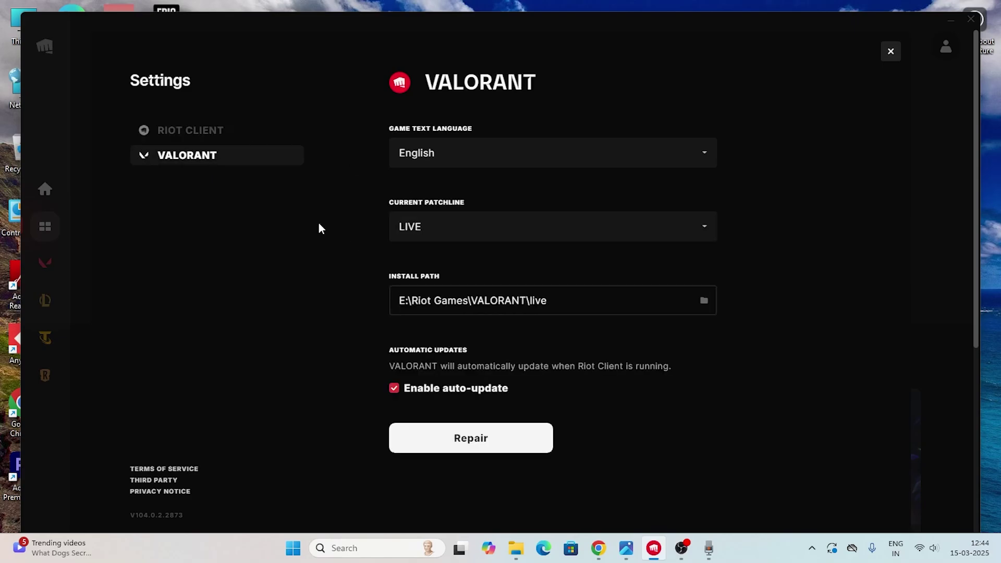
- Start the VALORANT file repair, close the progress dialog and minimize the Riot Client
left_click(466, 442)
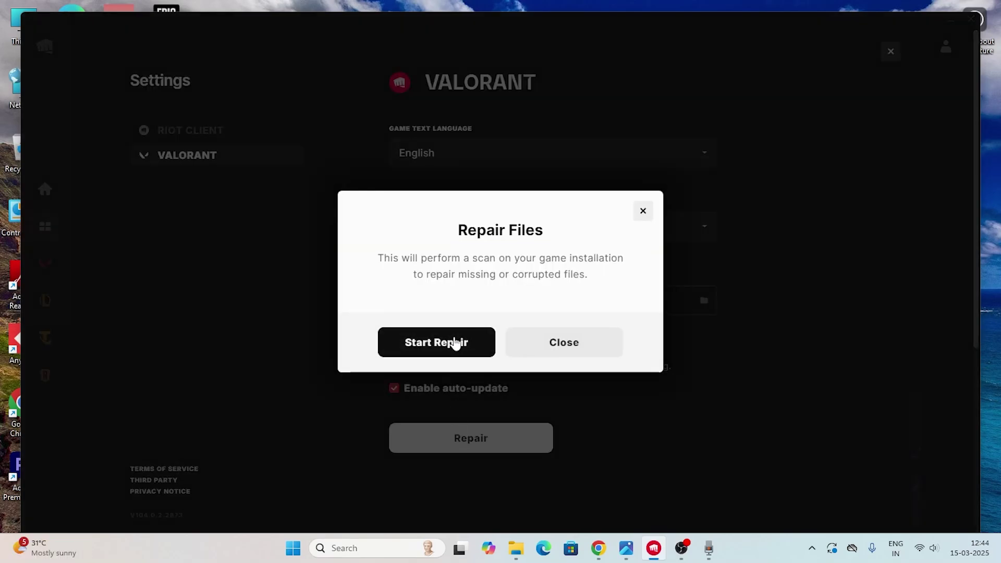
left_click(442, 347)
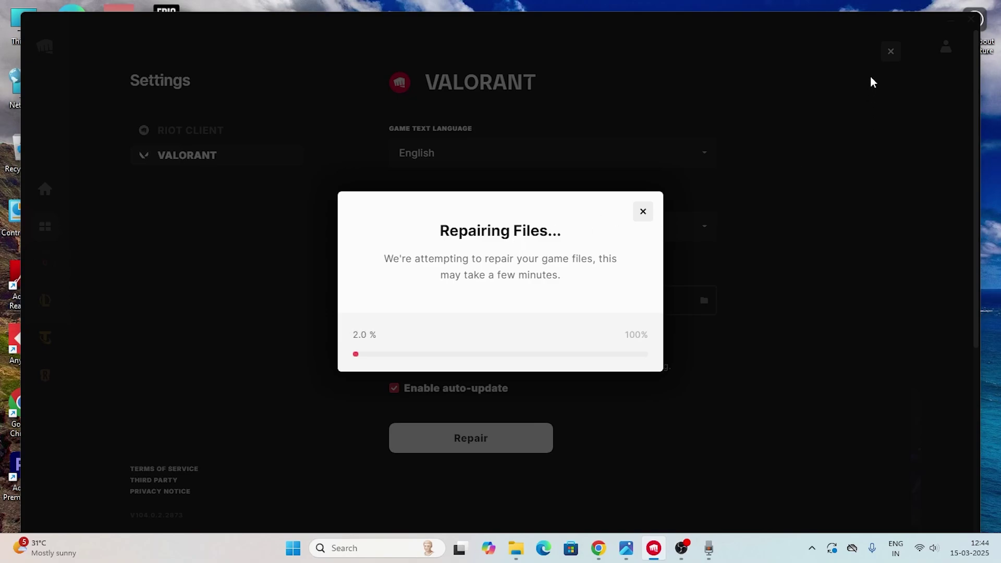
left_click(643, 211)
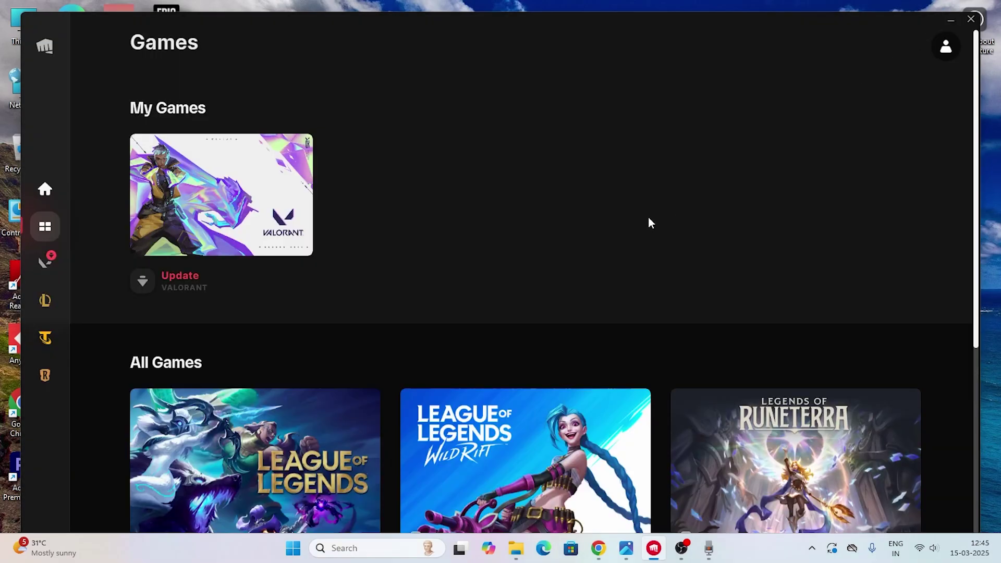
left_click(951, 20)
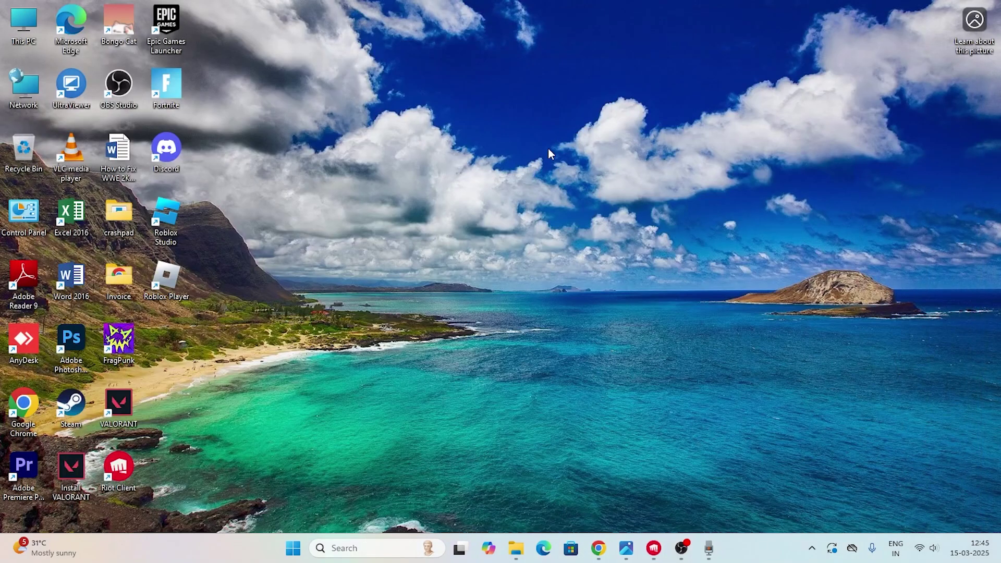